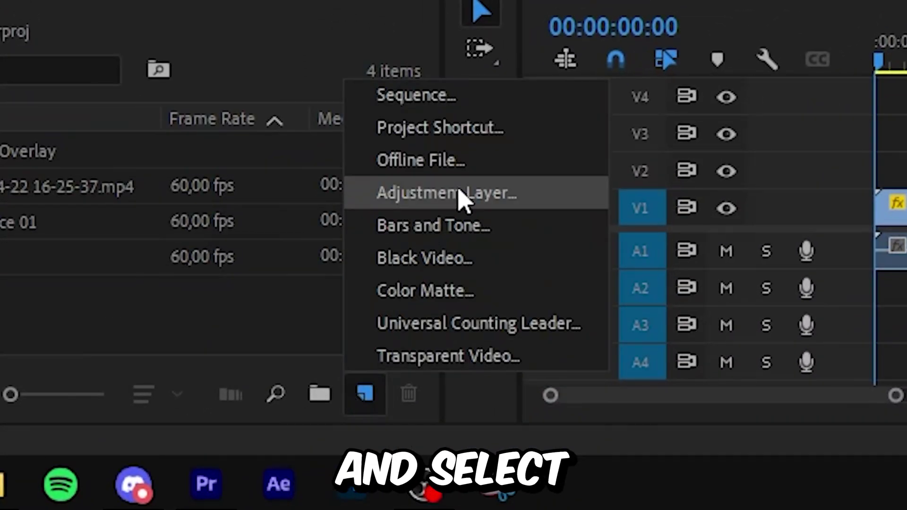
Create a new adjustment layer from the Project panel, accepting its default settings.
left_click(462, 199)
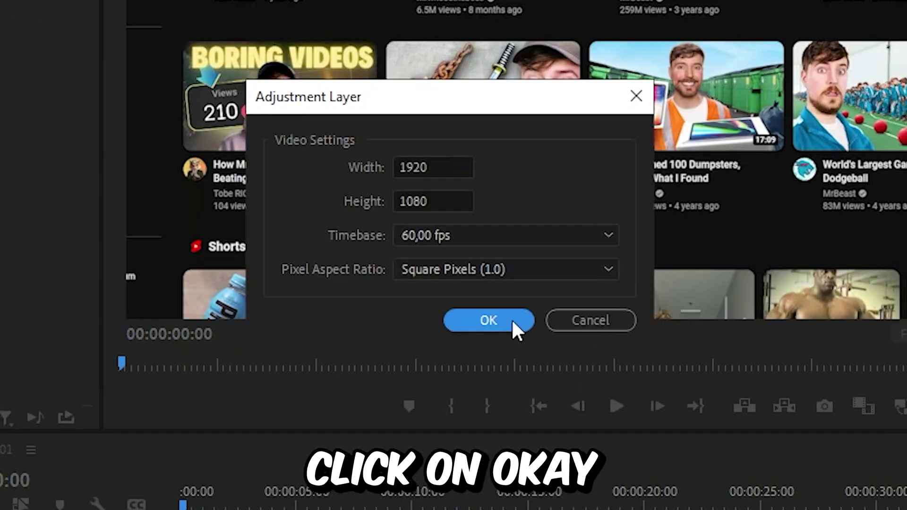
left_click(511, 318)
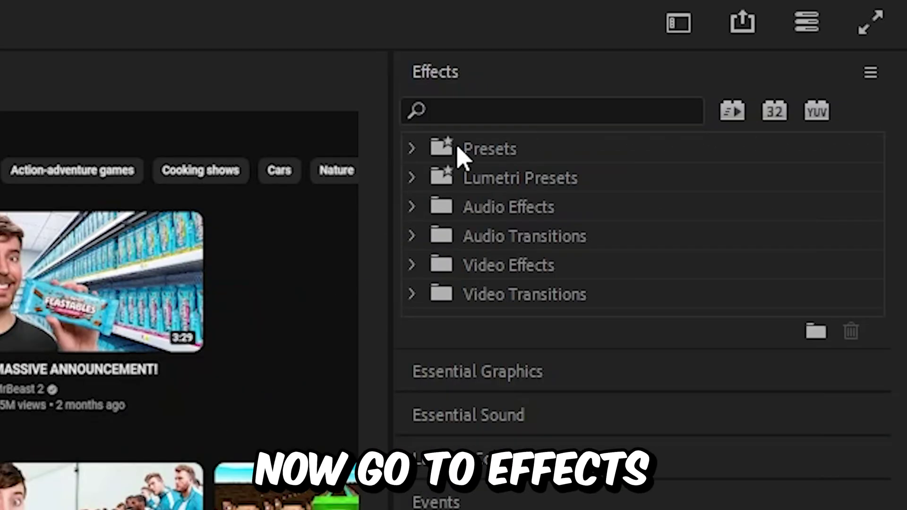
Search the Effects panel for 'basic 3d' and apply Basic 3D to the Adjustment Layer.
left_click(498, 110)
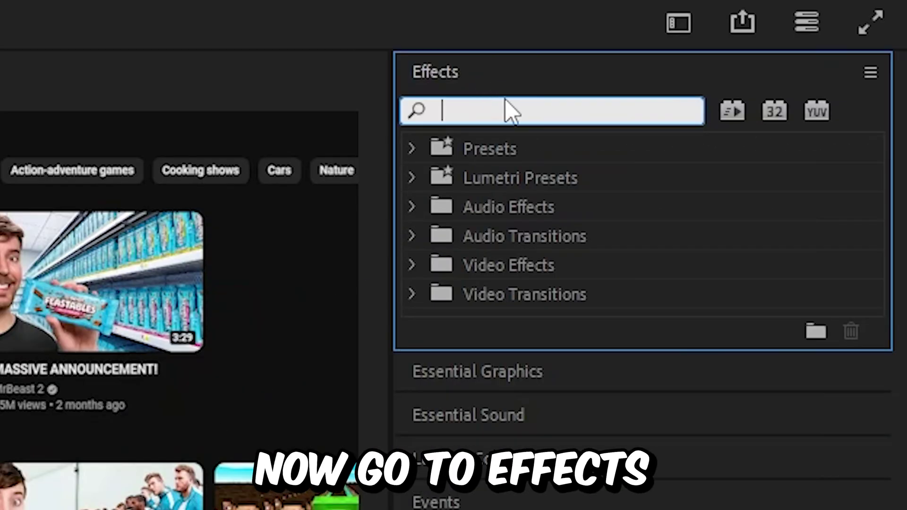
type("basic 3d")
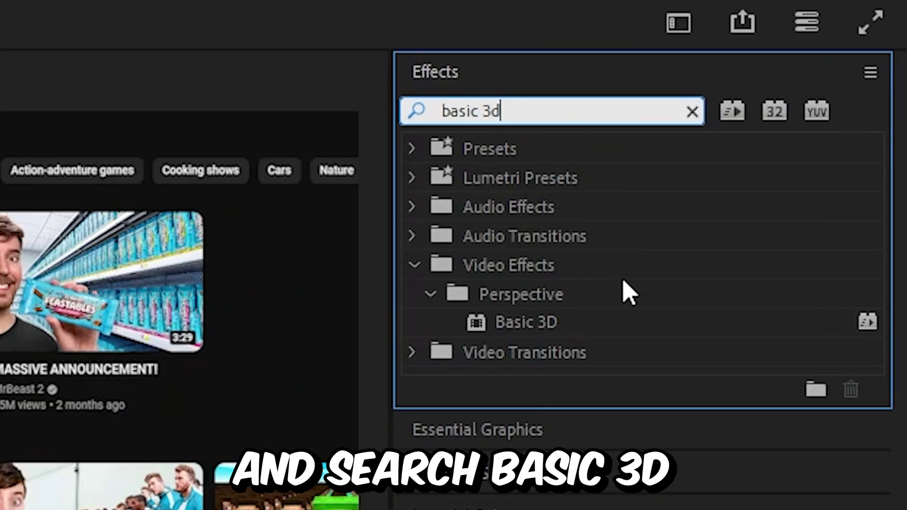
left_click(627, 322)
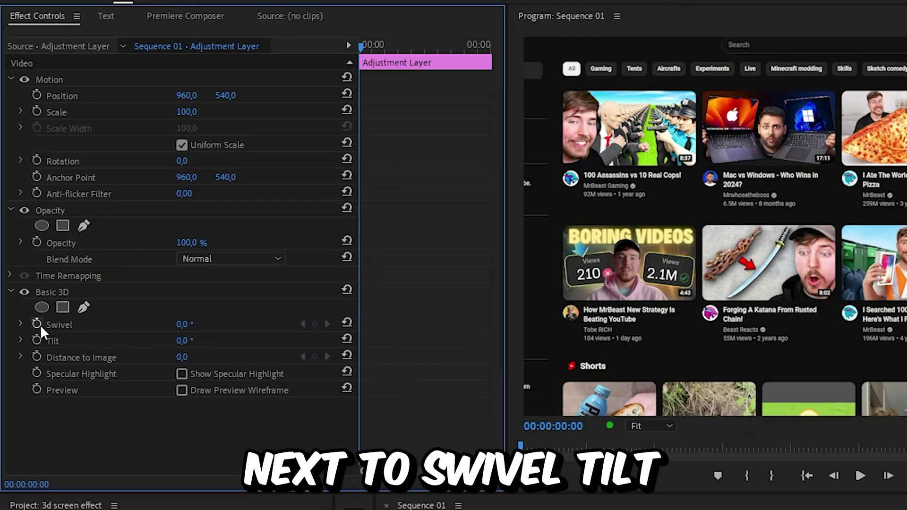
Enable keyframing for Swivel, Tilt and Distance to Image.
left_click(35, 324)
left_click(36, 340)
left_click(35, 356)
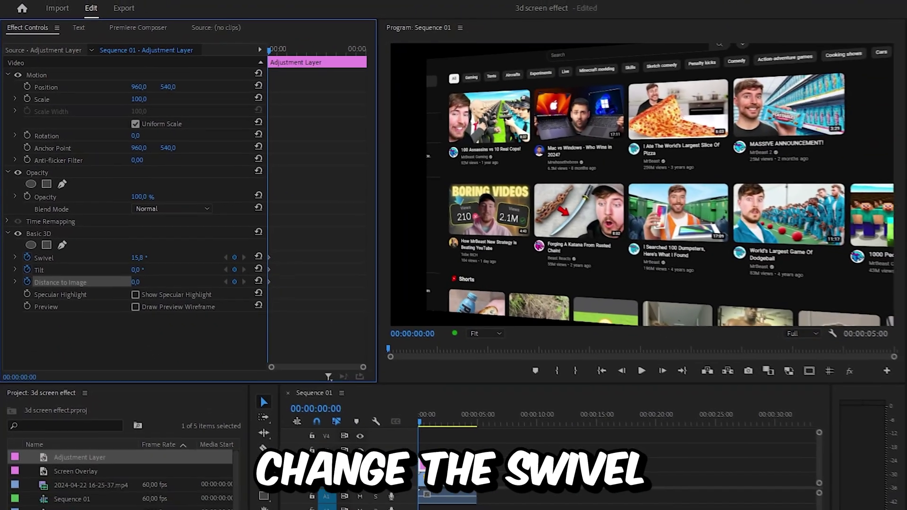
Set Swivel to 20.5, Tilt to -3.9 and Distance to Image to -26, then go to the clip end.
left_click_drag(183, 324, 195, 324)
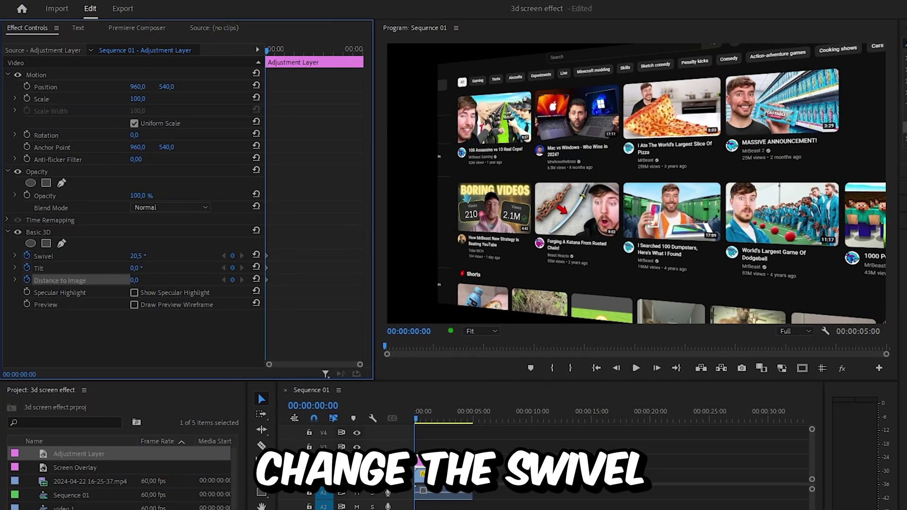
left_click_drag(145, 269, 143, 268)
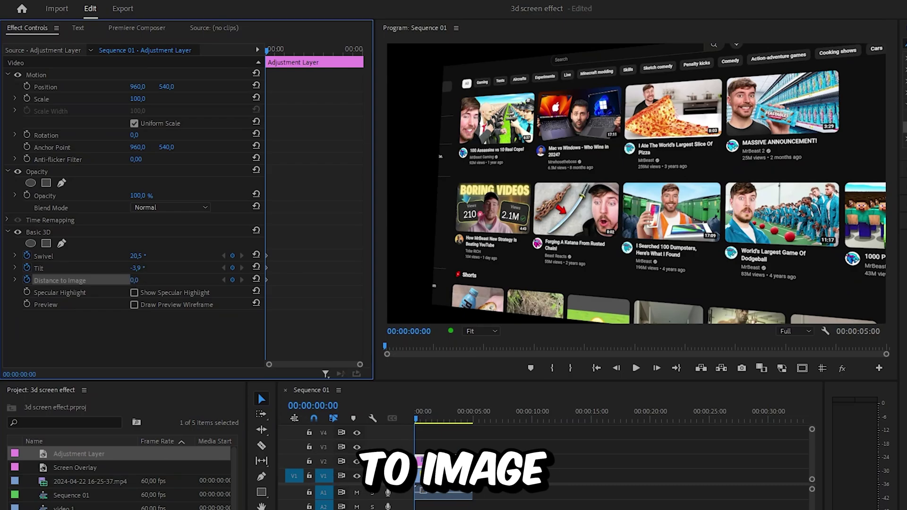
left_click_drag(135, 280, 127, 280)
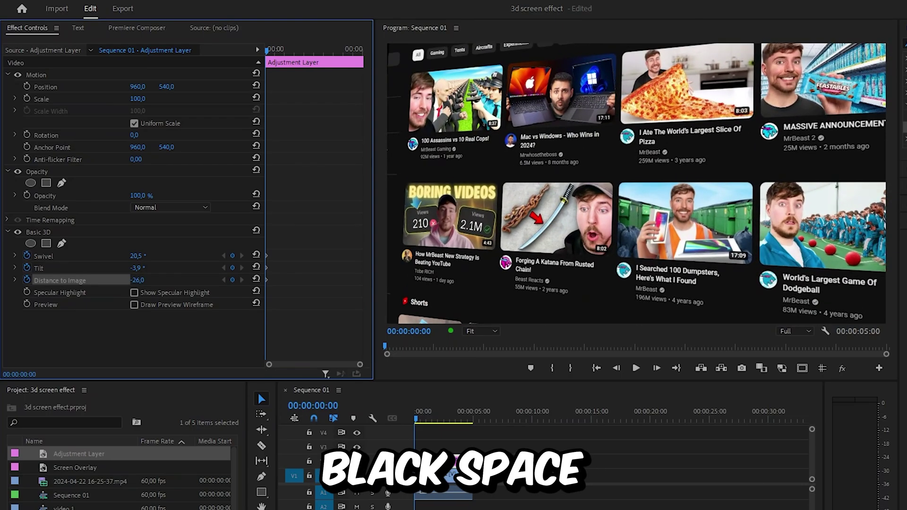
left_click_drag(269, 50, 358, 49)
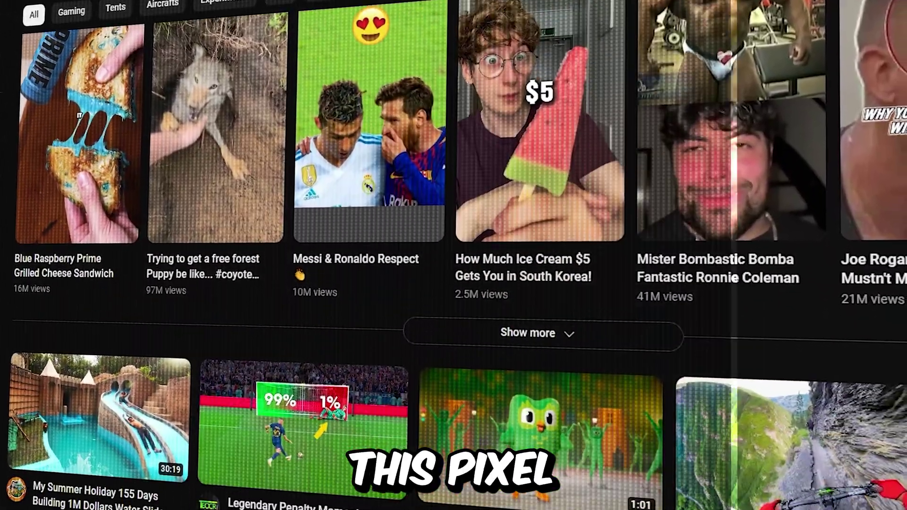
Move the adjustment layer to V3, place Screen Overlay on V2, and hide V3.
left_click_drag(499, 255, 505, 219)
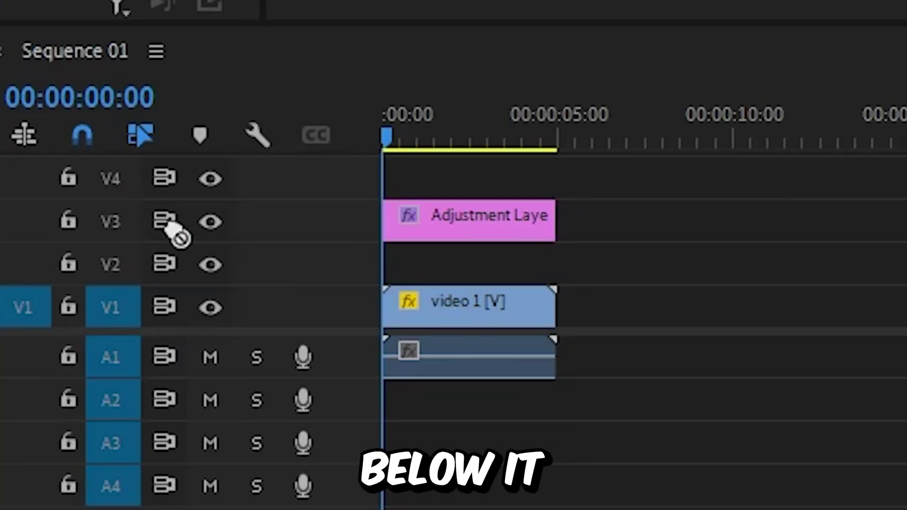
left_click_drag(282, 266, 468, 259)
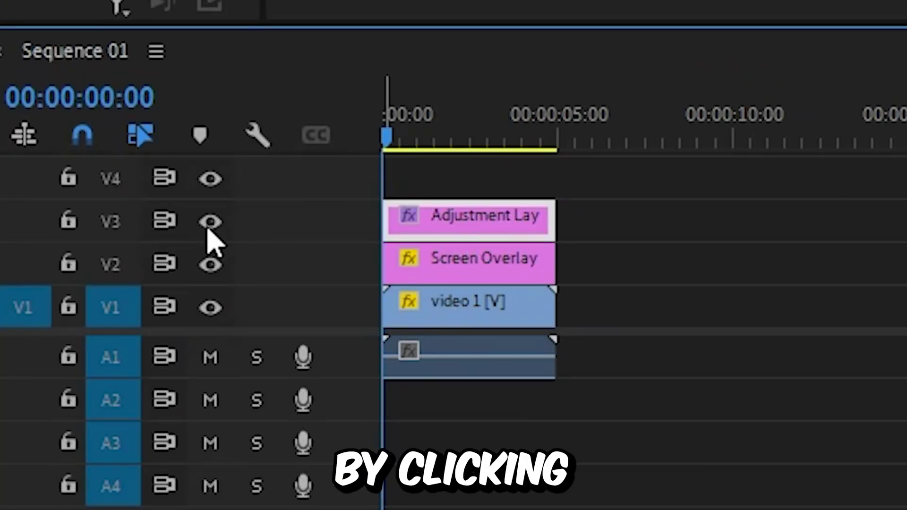
left_click(210, 221)
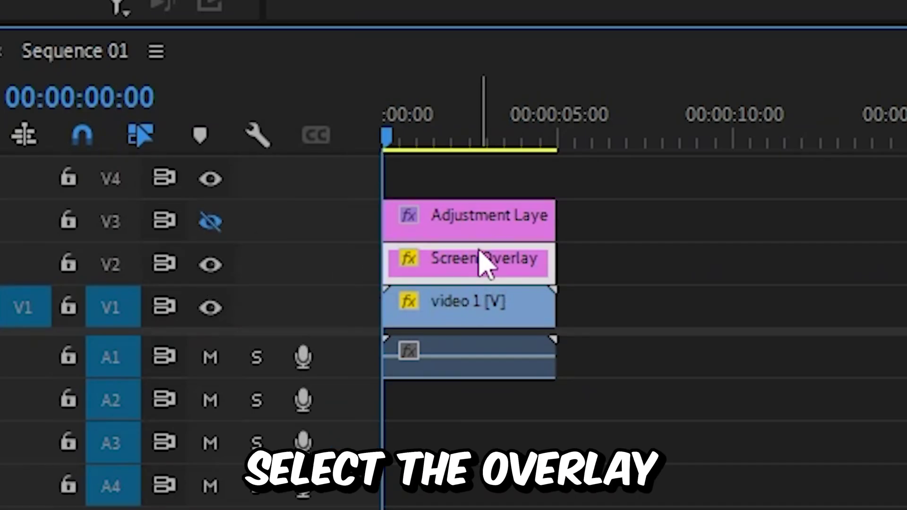
left_click(485, 264)
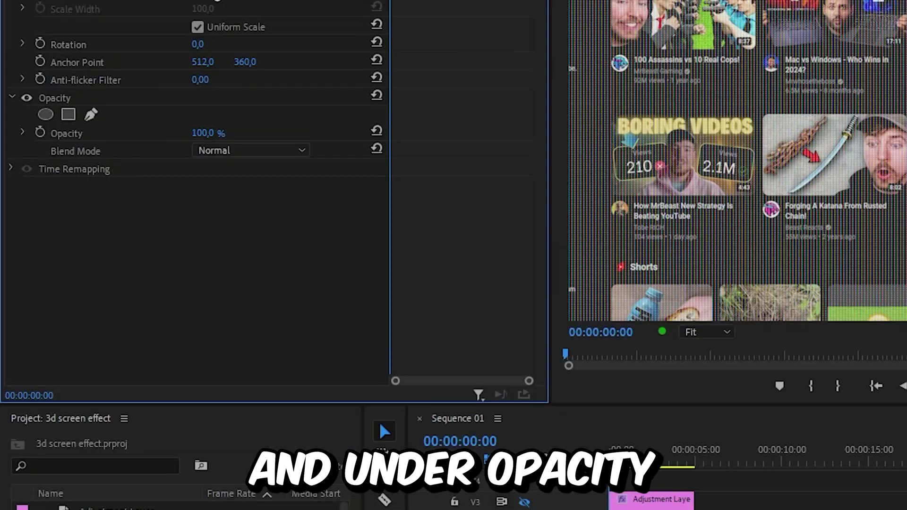
Set Screen Overlay's blend mode to Overlay, apply Tint, and show V3 again.
left_click(252, 150)
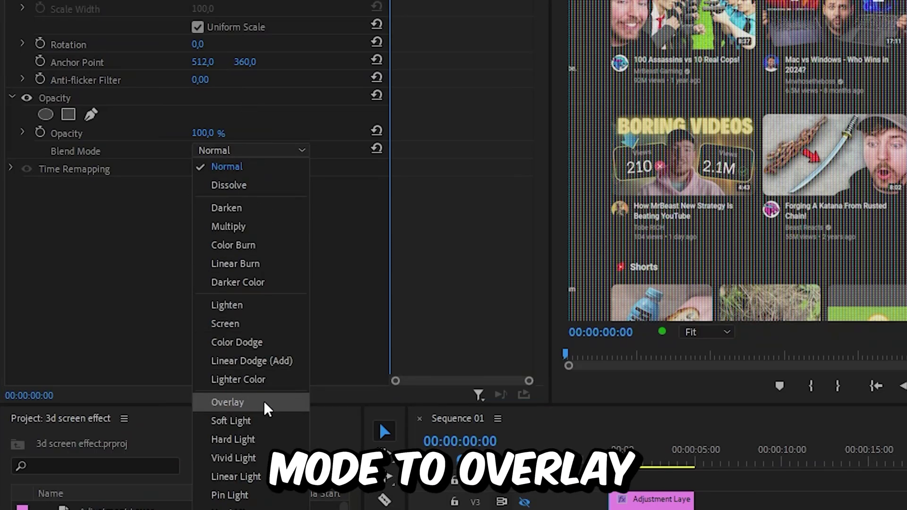
left_click(268, 409)
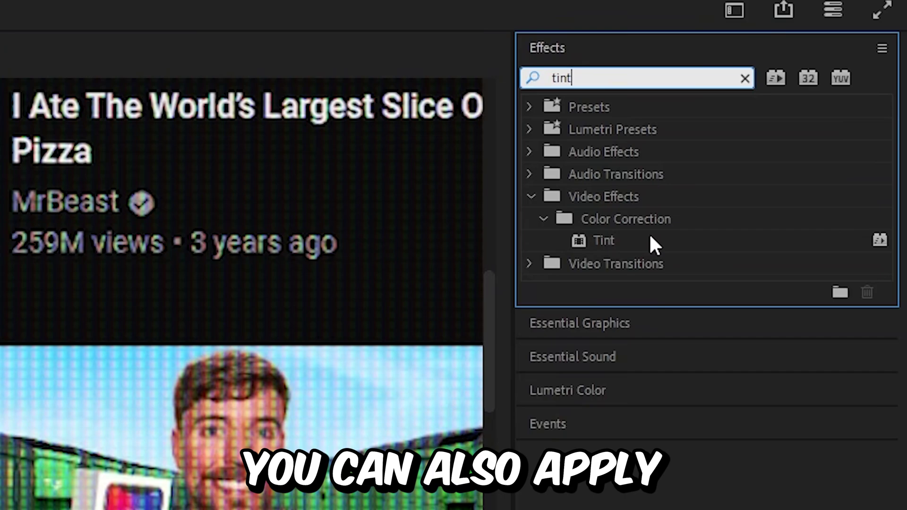
left_click_drag(602, 241, 563, 231)
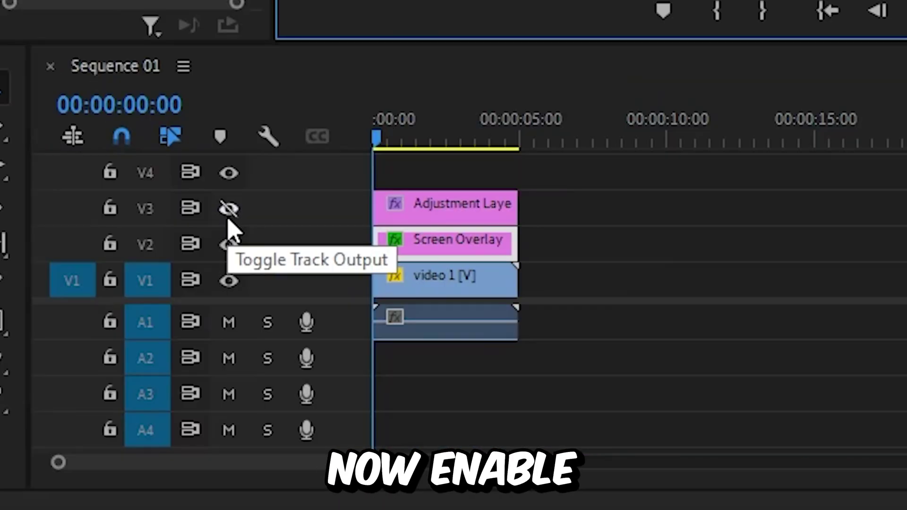
left_click(229, 208)
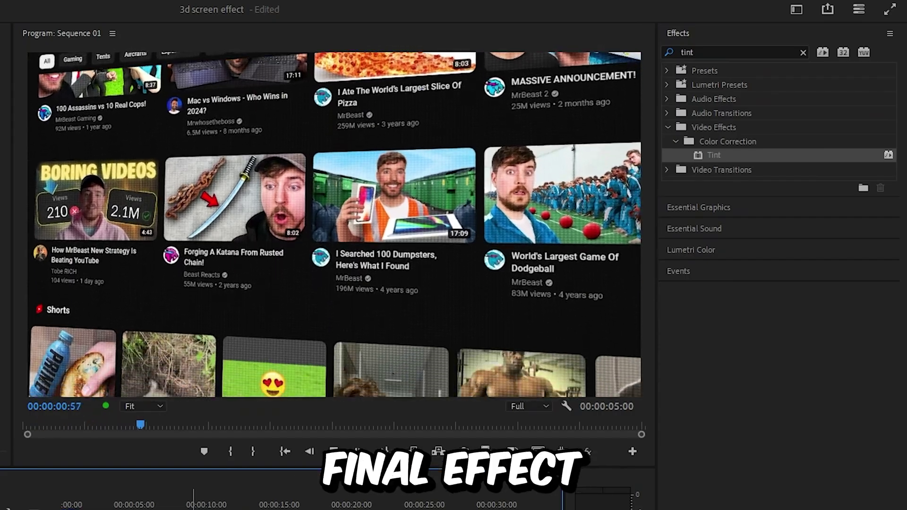